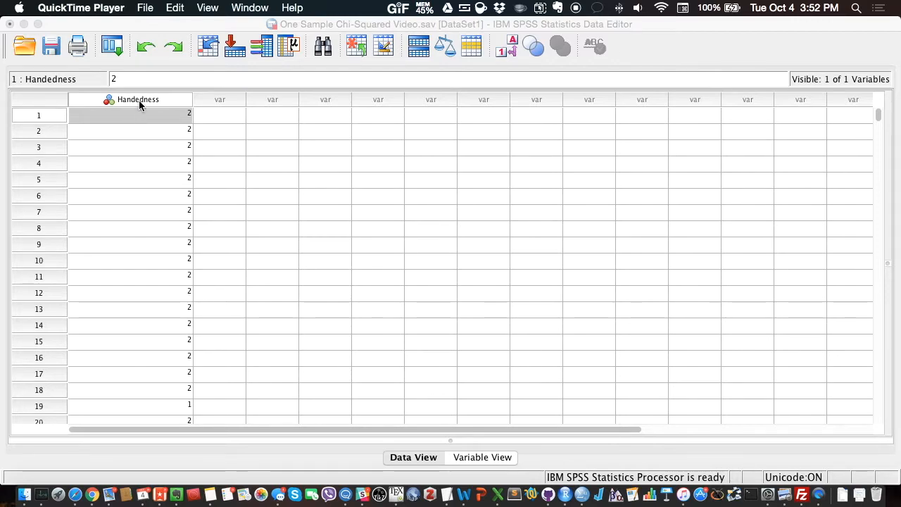
- Display value labels instead of numeric codes in the data and look through the Handedness cases
click(139, 100)
click(184, 119)
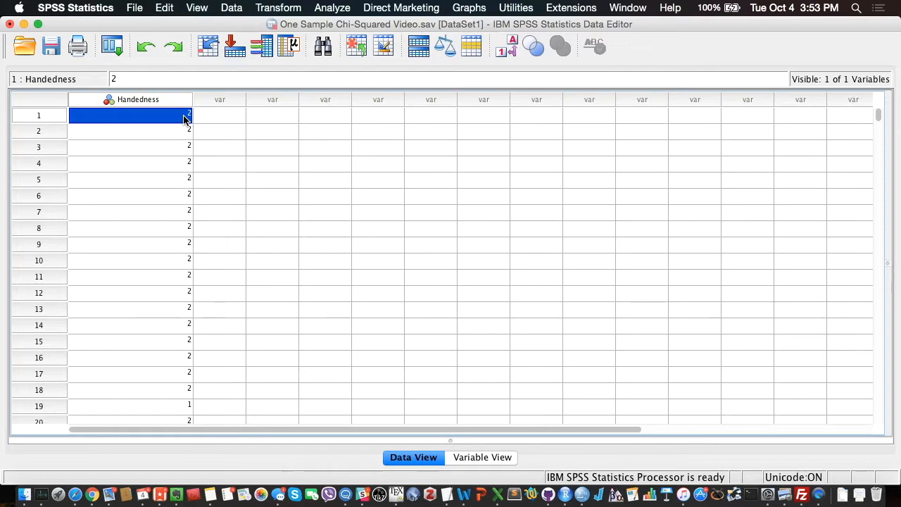
click(506, 46)
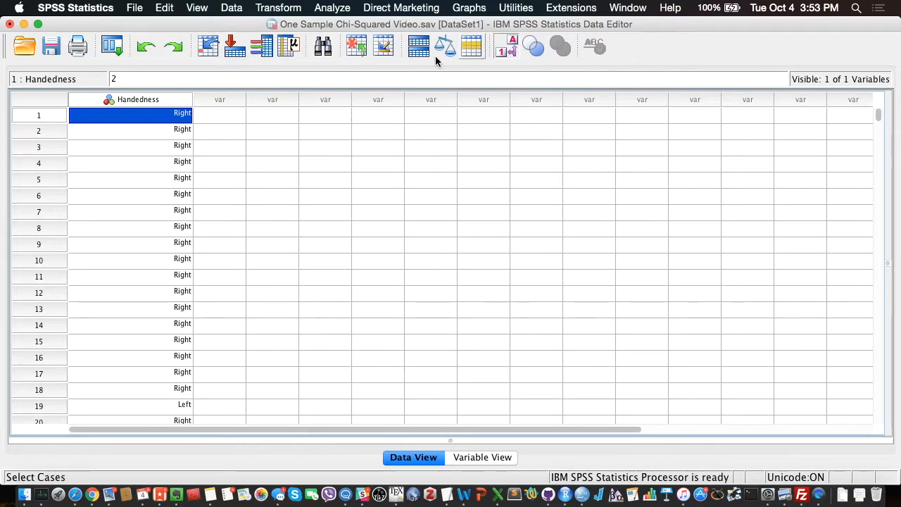
scroll(186, 146, down, 7)
scroll(173, 145, up, 7)
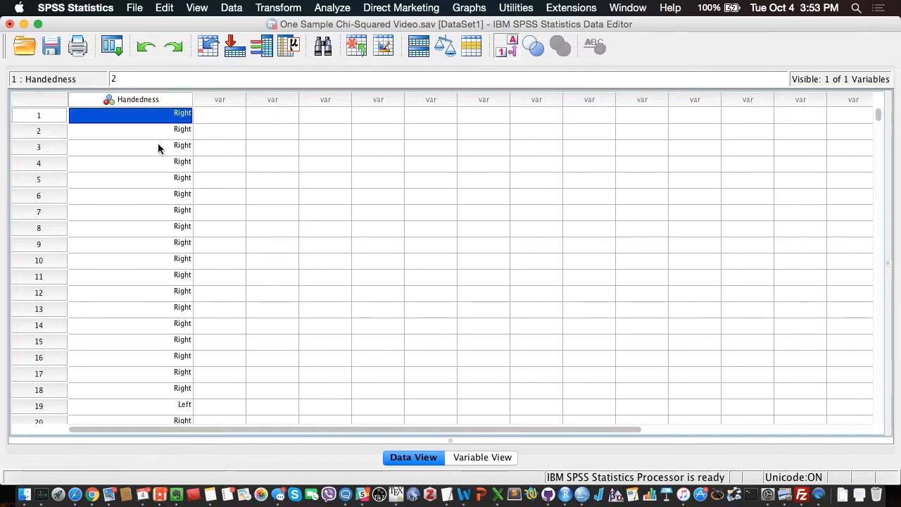
scroll(128, 157, down, 20)
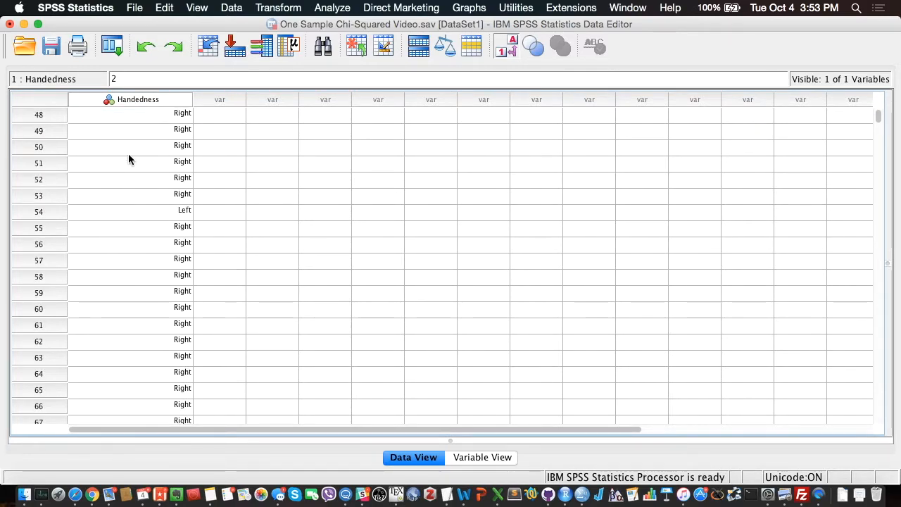
scroll(129, 156, down, 16)
scroll(129, 157, up, 20)
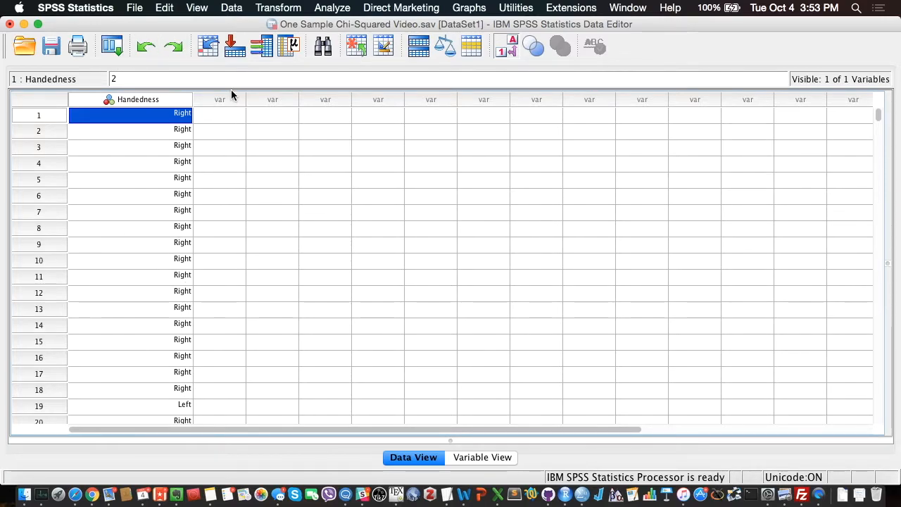
- Check the type of the Handedness variable in its definition and return to the data cases
click(473, 459)
click(138, 91)
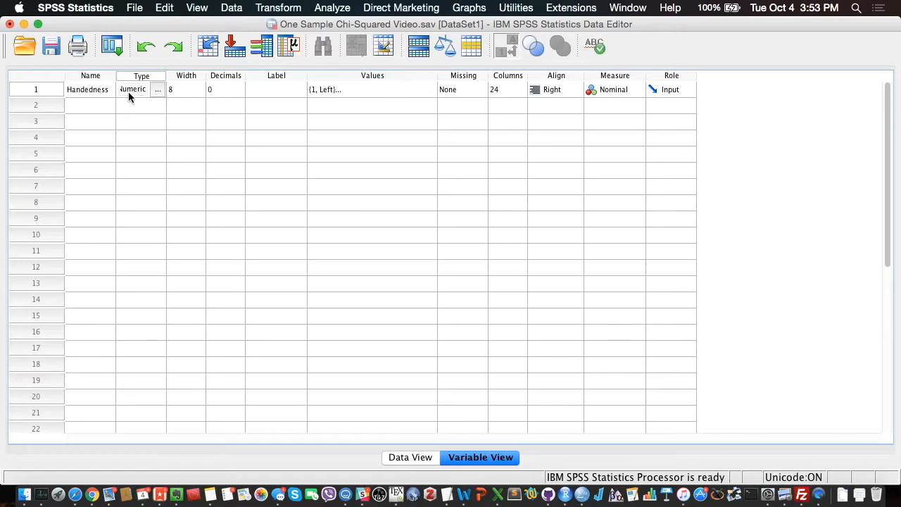
click(421, 458)
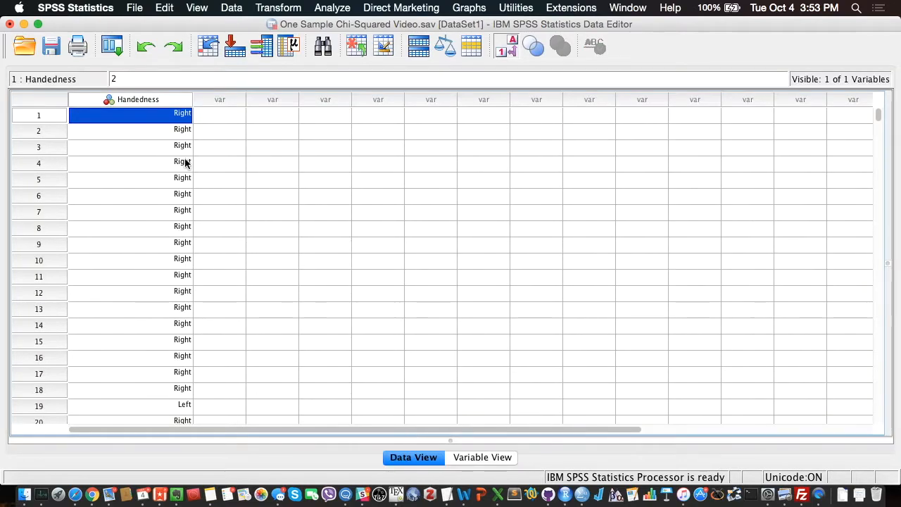
- Switch the data between numeric codes and value labels to compare the Handedness entry of case 19, ending on numeric codes
click(520, 51)
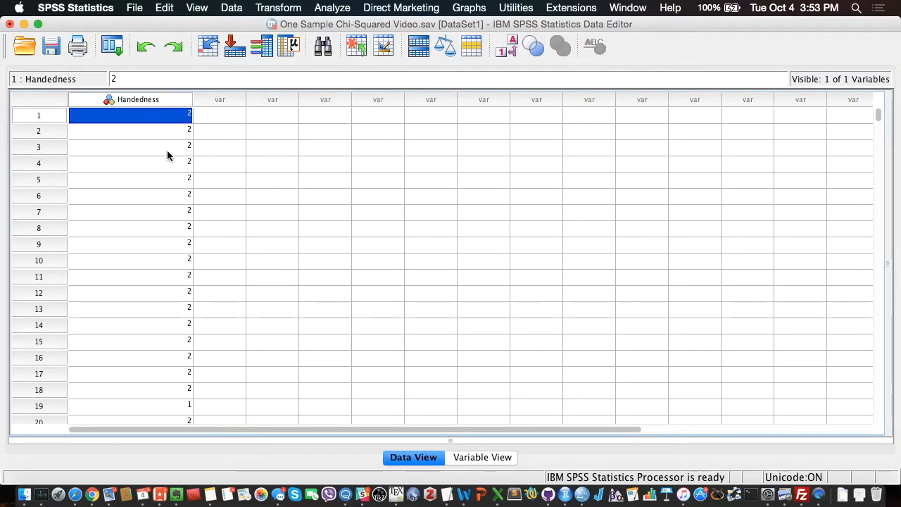
click(167, 406)
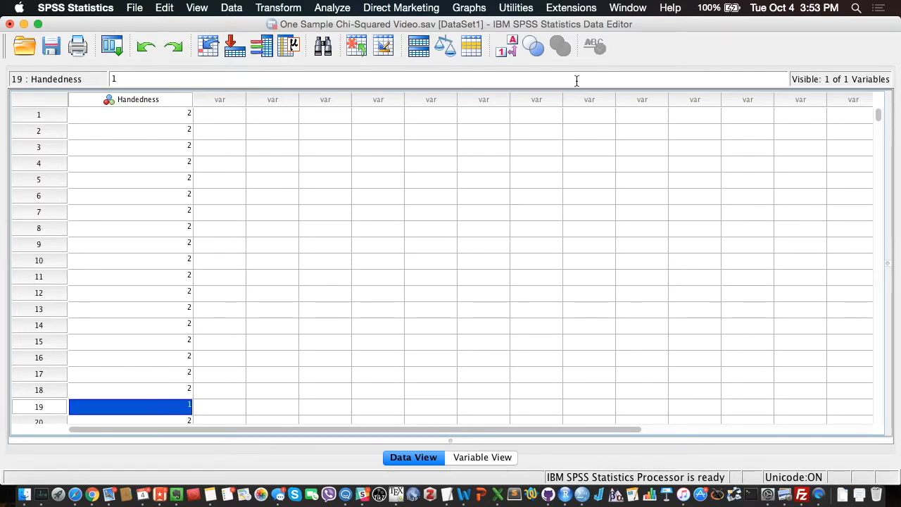
click(506, 46)
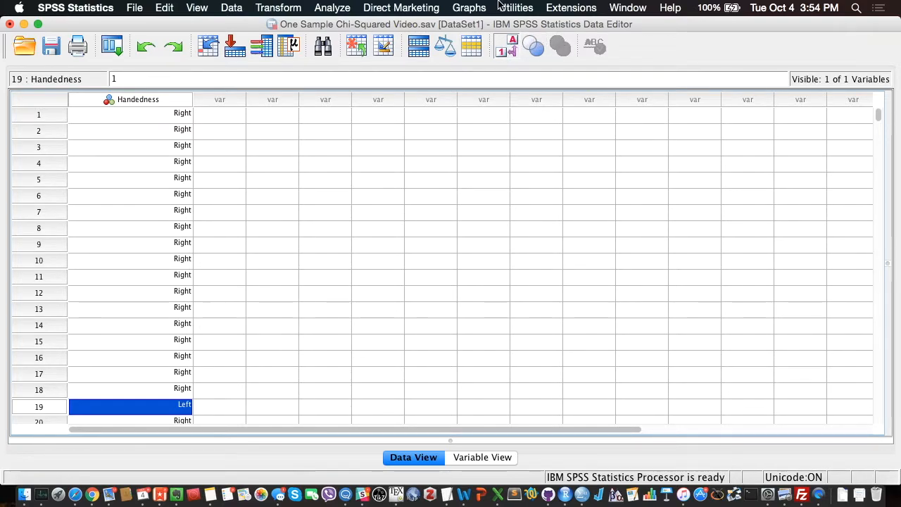
click(511, 45)
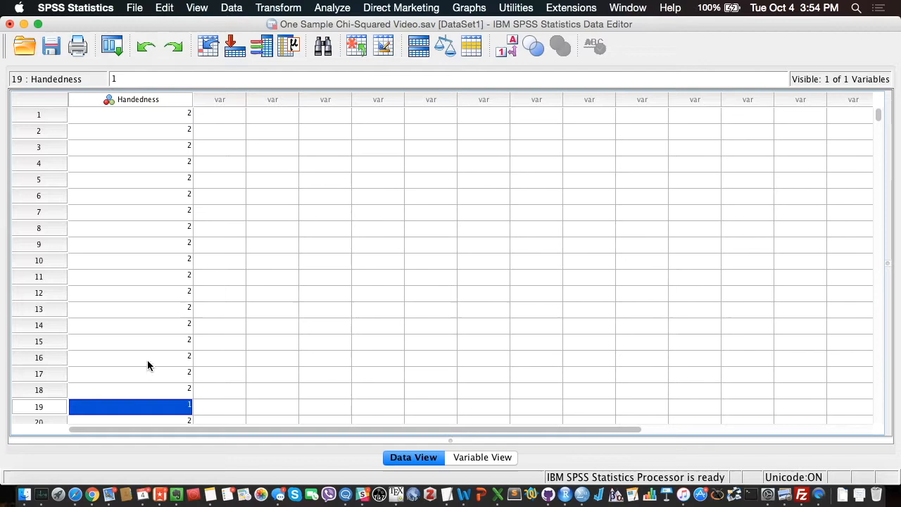
- Review the value labels defined for the Handedness variable and close them without changes
click(481, 457)
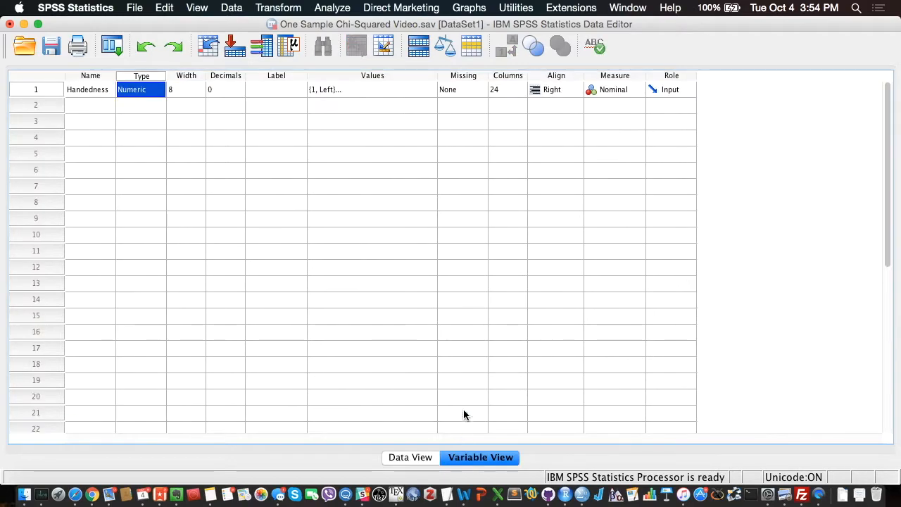
click(325, 90)
click(429, 90)
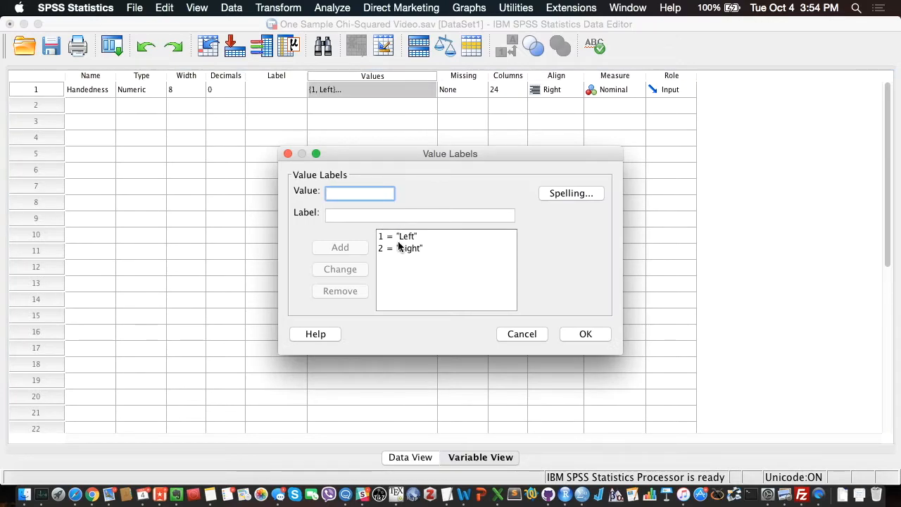
click(581, 335)
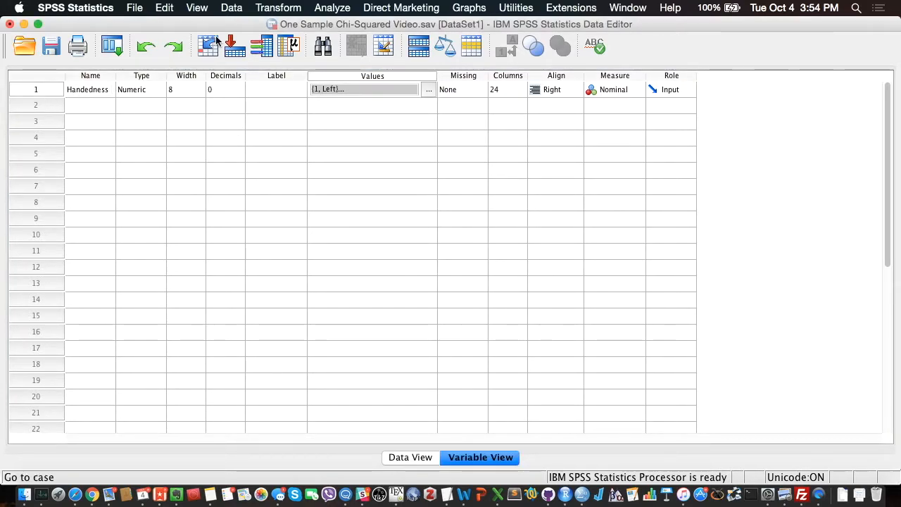
- Start a one-sample nonparametric test, reset its setup to the defaults and show the objective choices
click(328, 7)
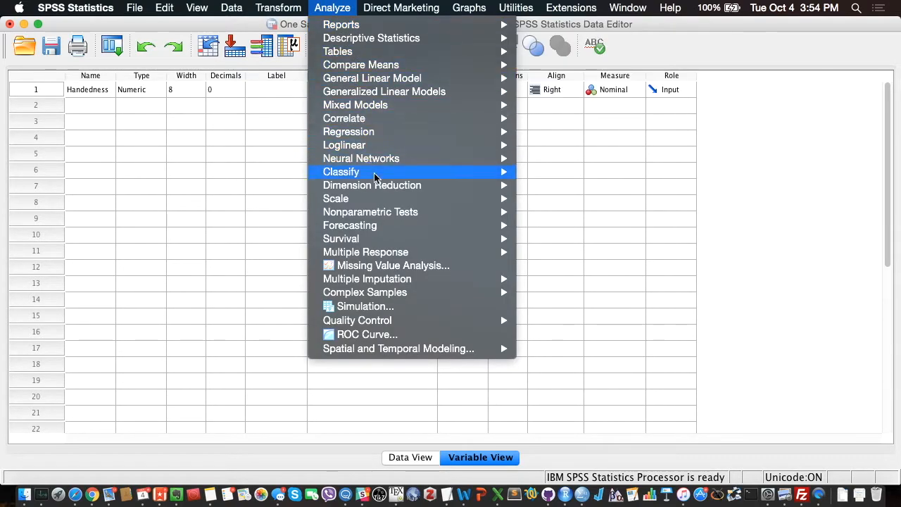
mouse_move(388, 215)
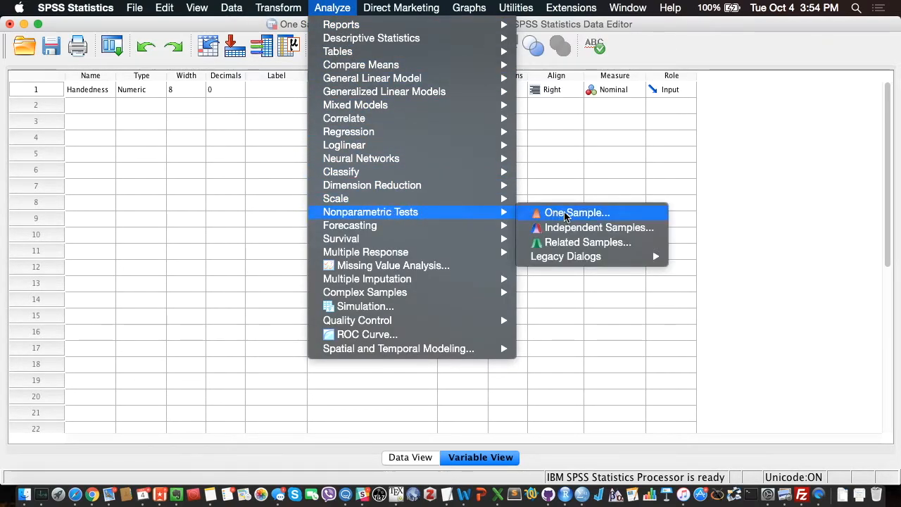
click(618, 215)
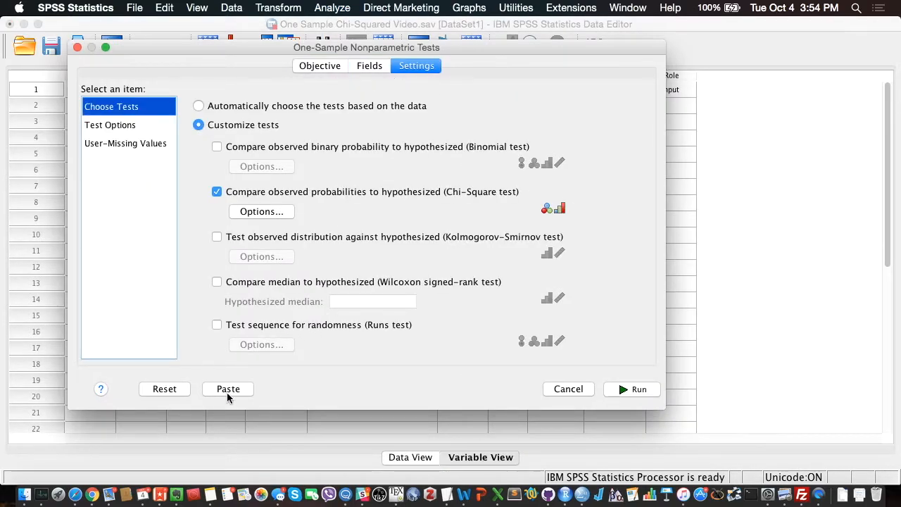
click(181, 391)
click(320, 65)
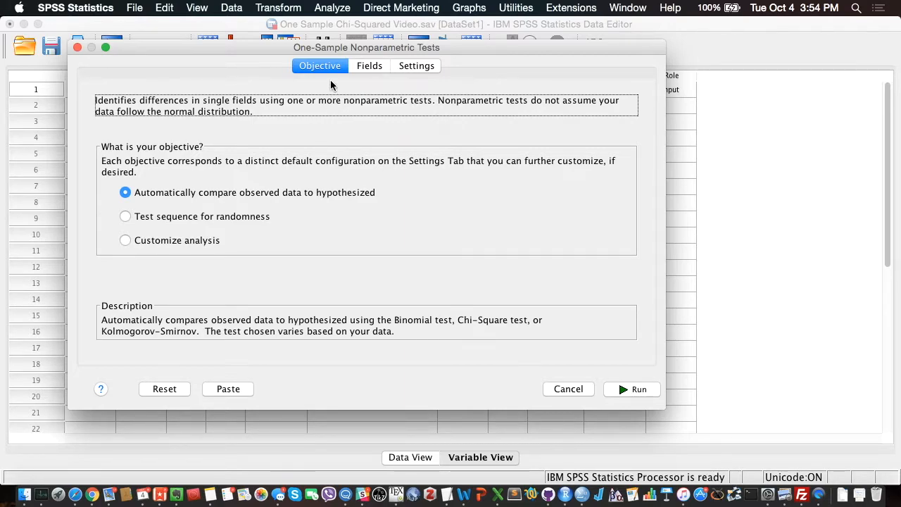
- Check Handedness as the test field and customize the tests to use the Chi-Square test of observed against hypothesized probabilities
click(365, 66)
click(365, 141)
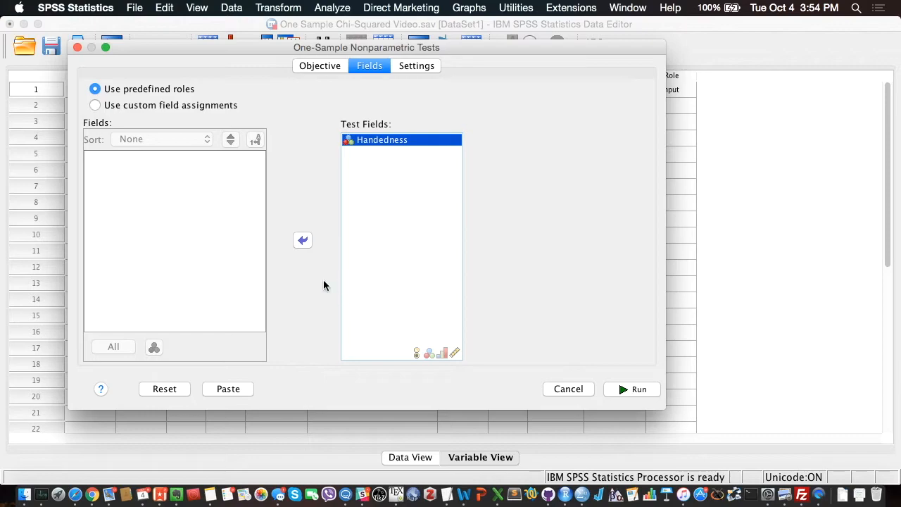
click(429, 65)
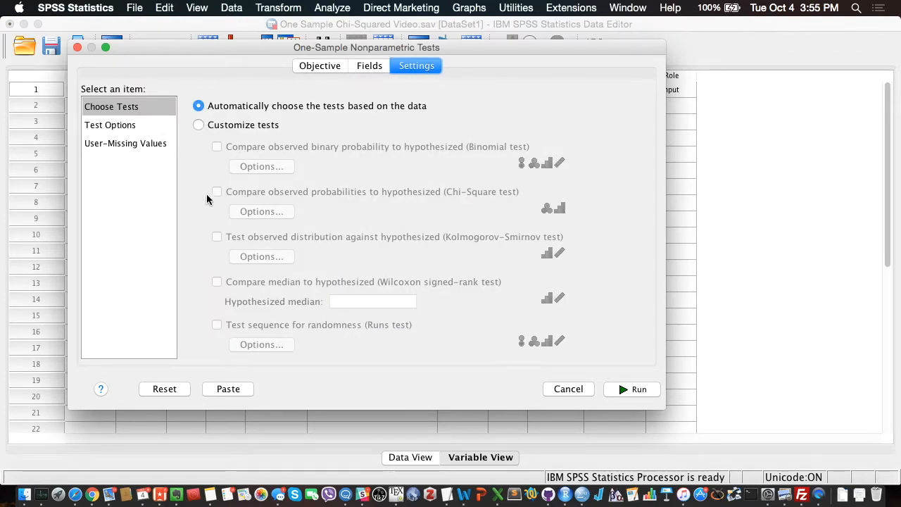
click(198, 125)
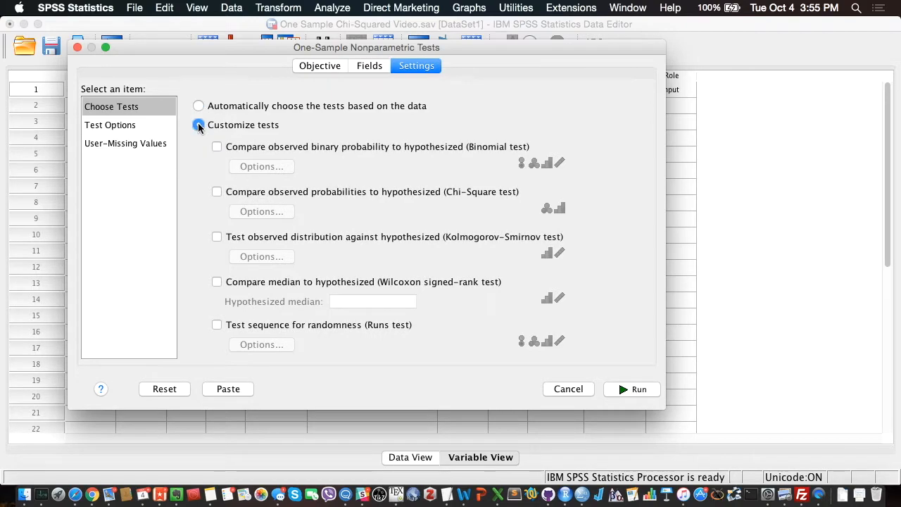
click(216, 192)
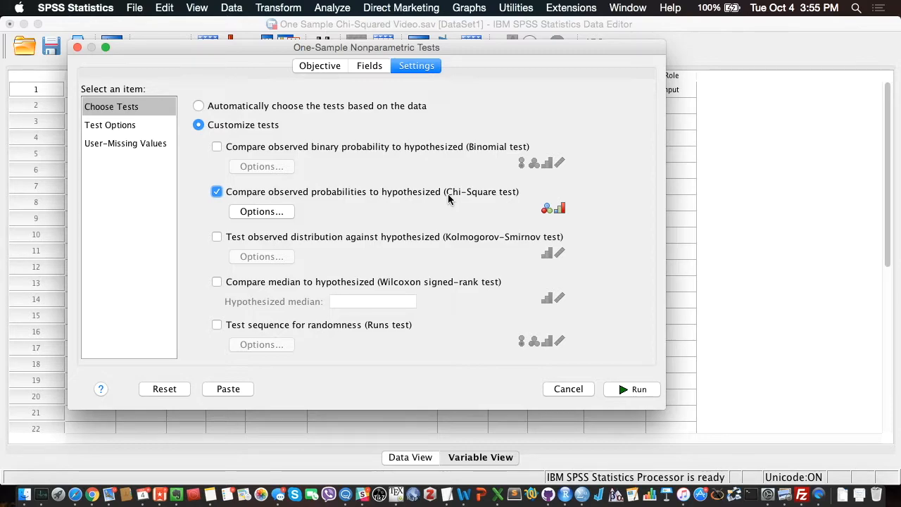
drag(333, 56, 442, 88)
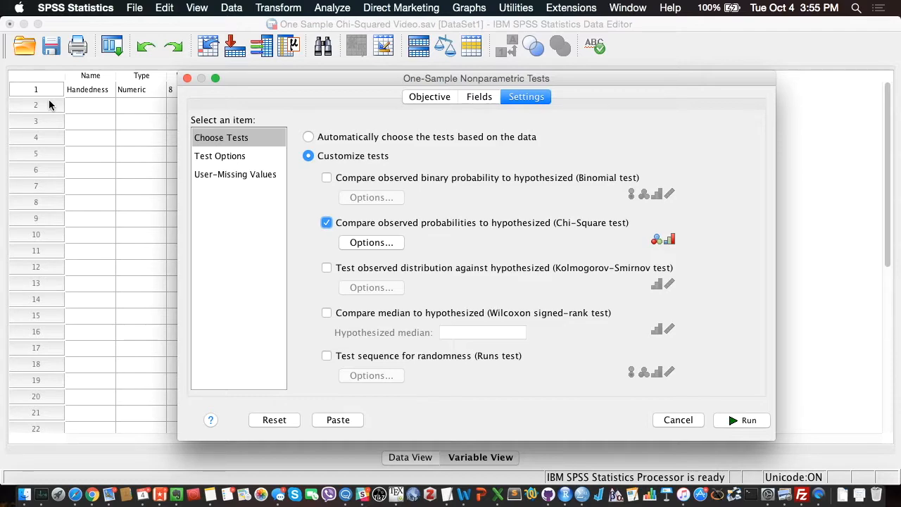
- Set the Chi-Square test options to use customized expected probabilities
click(356, 242)
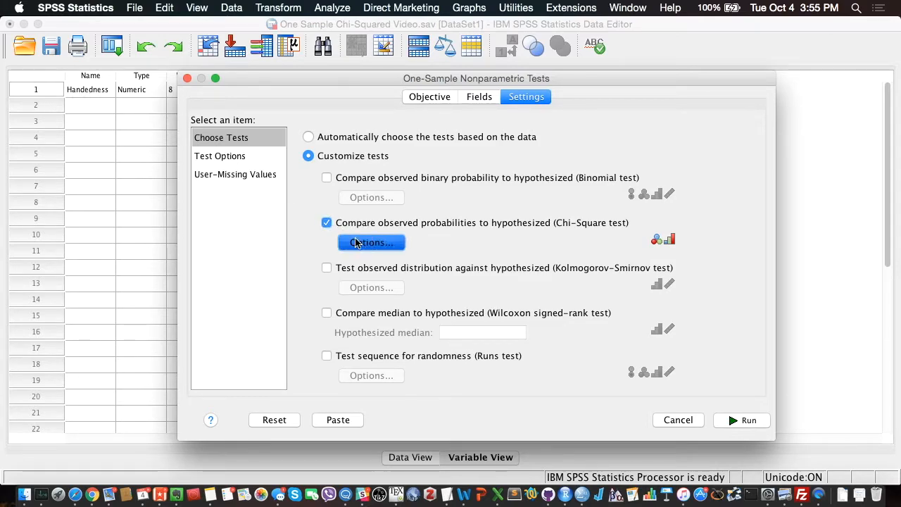
drag(400, 148, 612, 189)
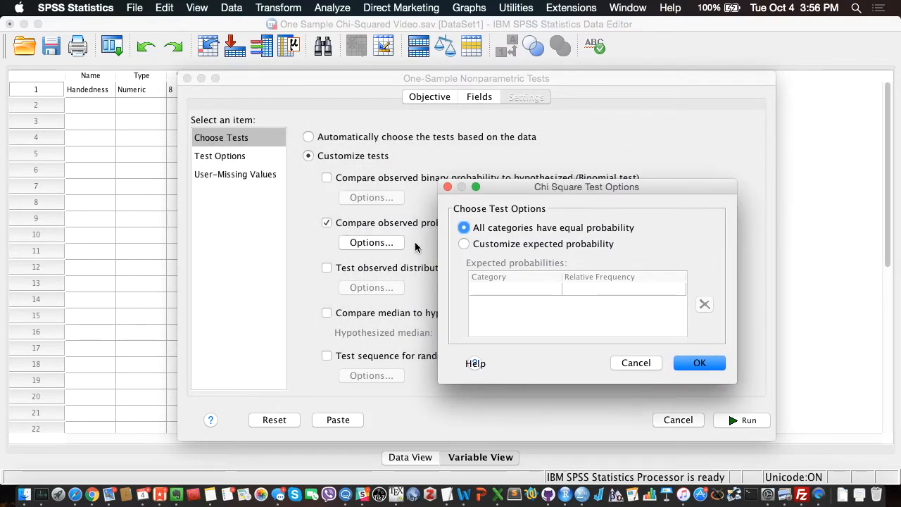
drag(504, 186, 258, 100)
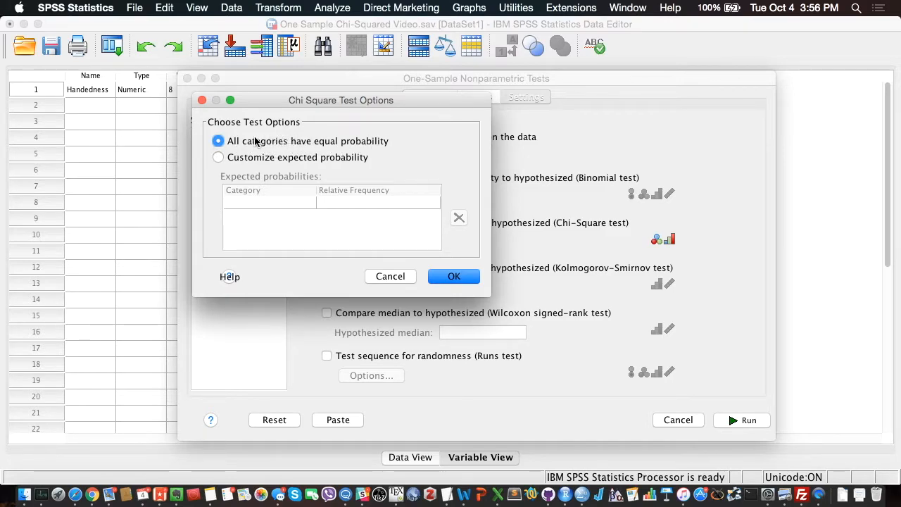
click(220, 158)
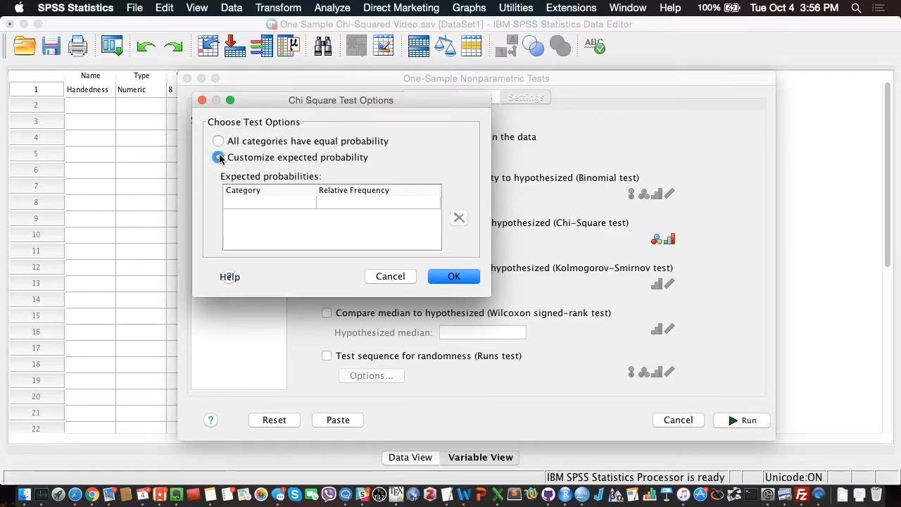
- Enter category 1 with a relative frequency of 0.1 in the expected probabilities
click(262, 202)
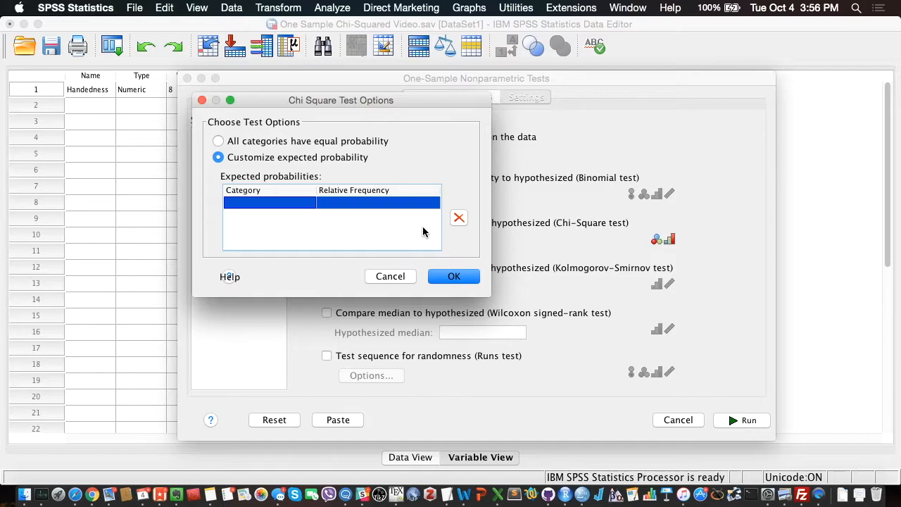
double_click(296, 204)
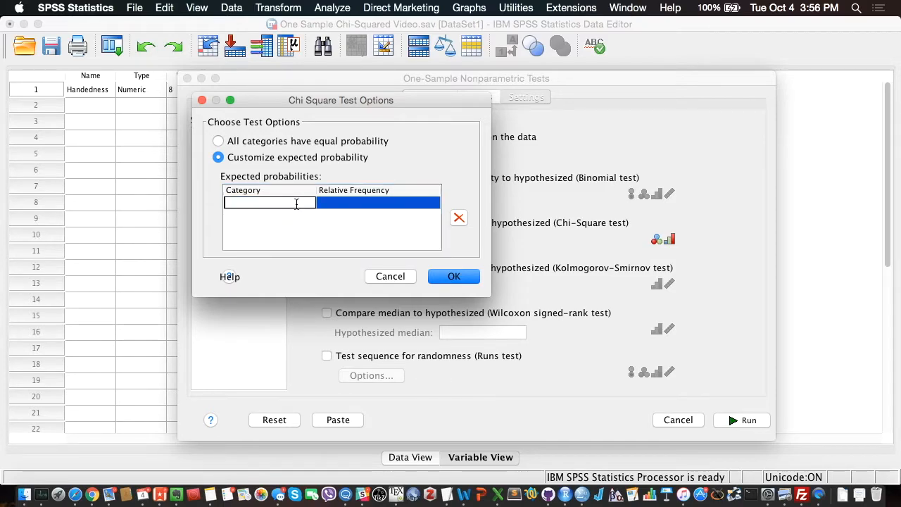
text(1)
double_click(332, 202)
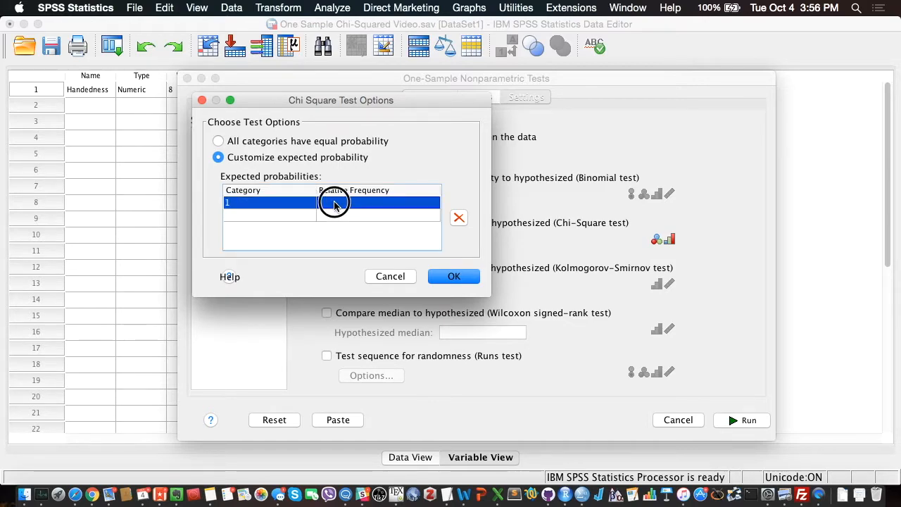
text(.1)
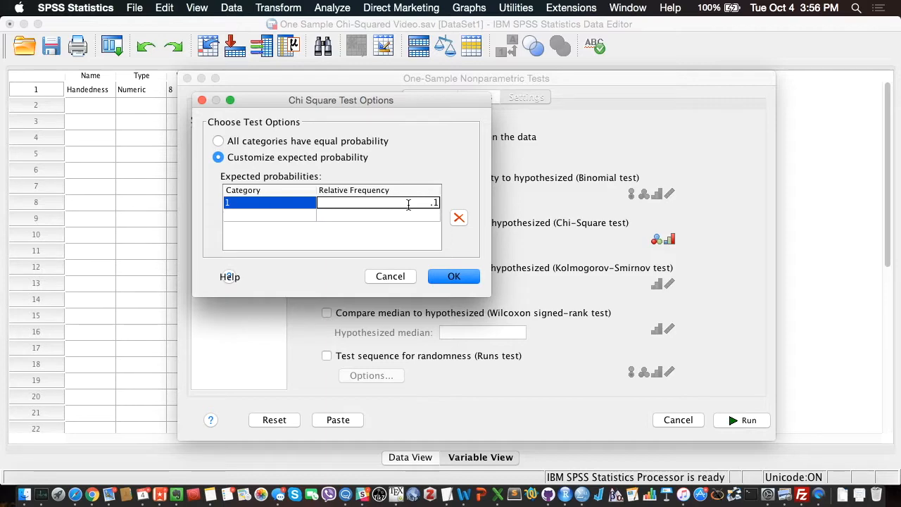
key(Return)
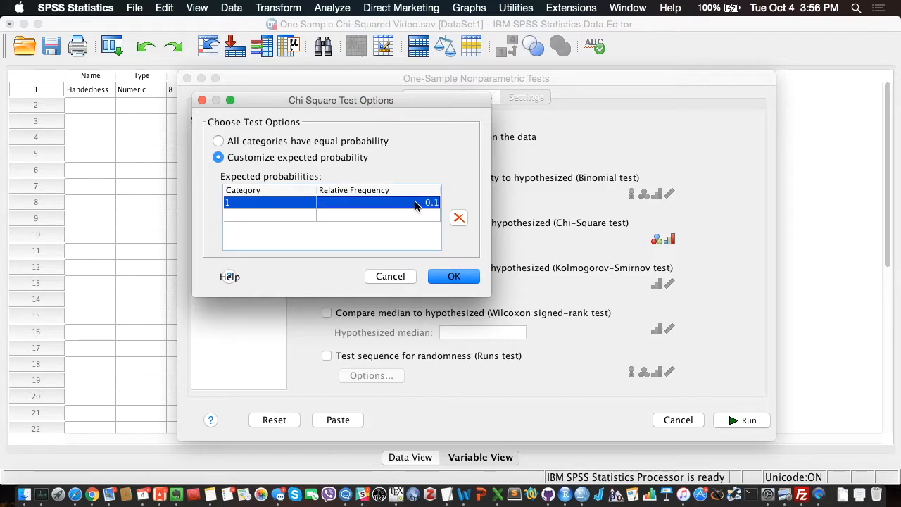
- Add category 2 with a relative frequency of 0.9 to the expected probabilities and accept the Chi-Square test options
click(302, 216)
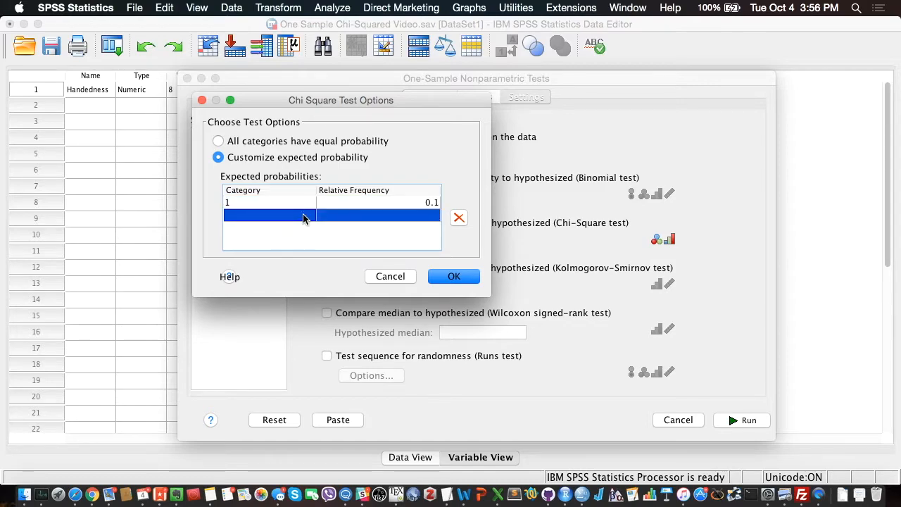
double_click(304, 216)
text(2)
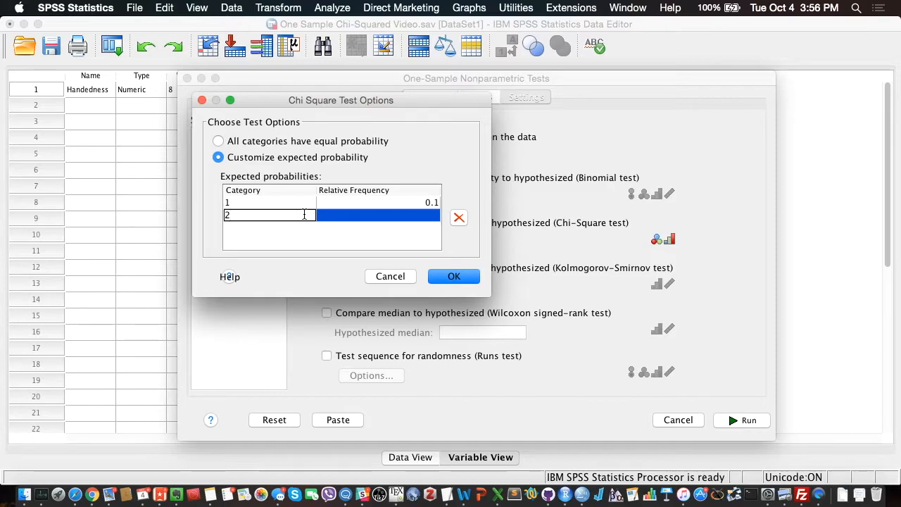
key(Return)
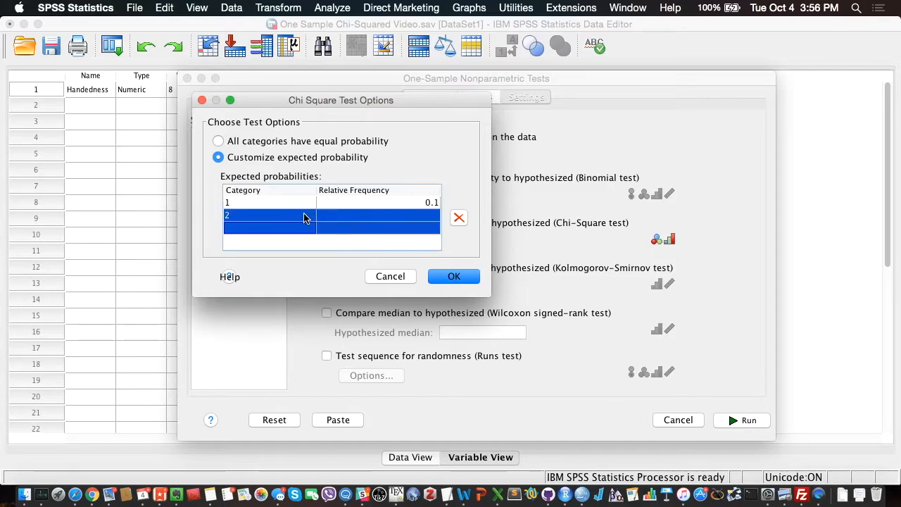
double_click(429, 215)
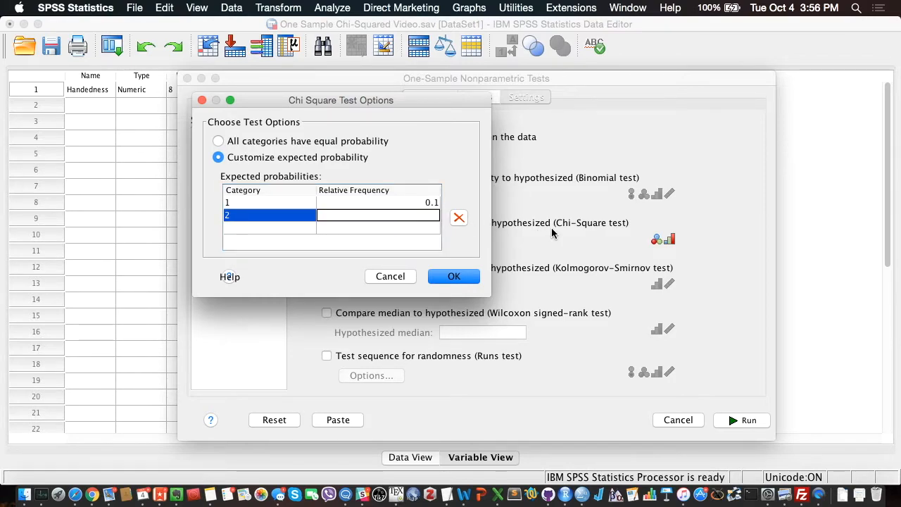
text(0.9)
key(Return)
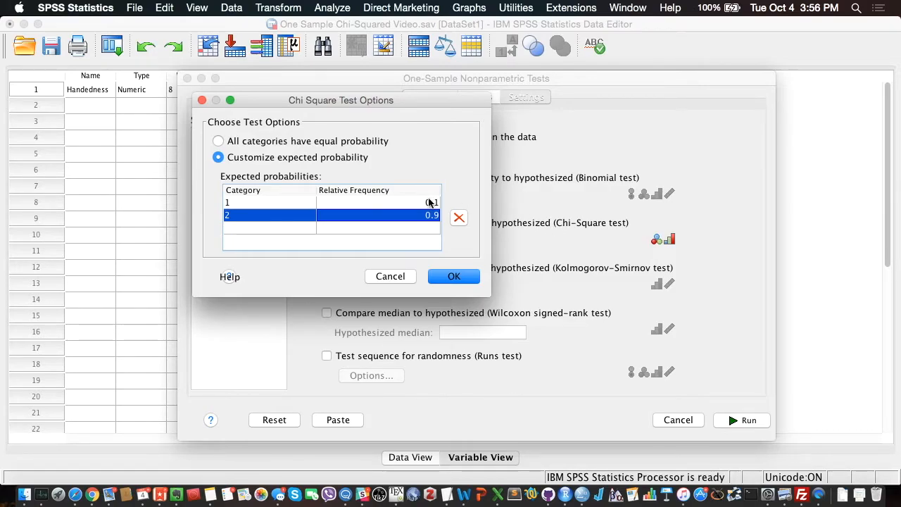
click(405, 204)
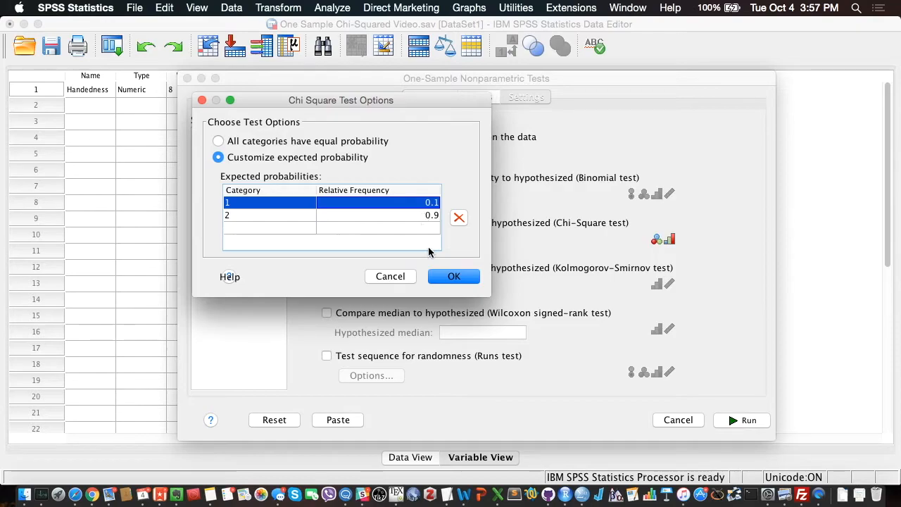
click(454, 278)
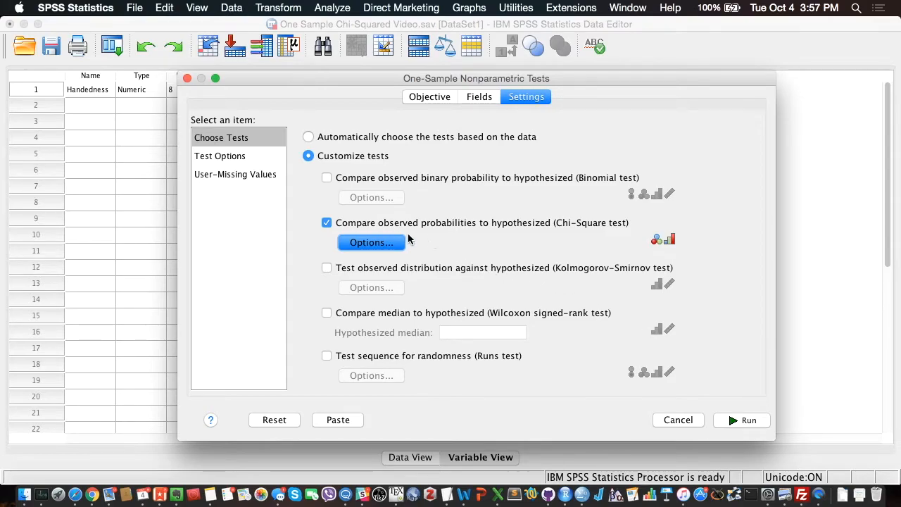
- Recheck the customized expected probabilities in the Chi-Square test options and run the one-sample test
click(372, 242)
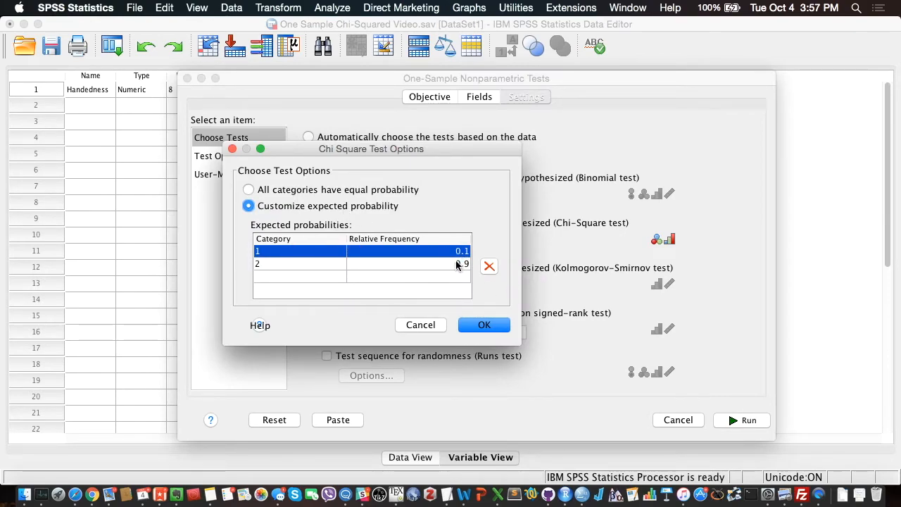
click(478, 325)
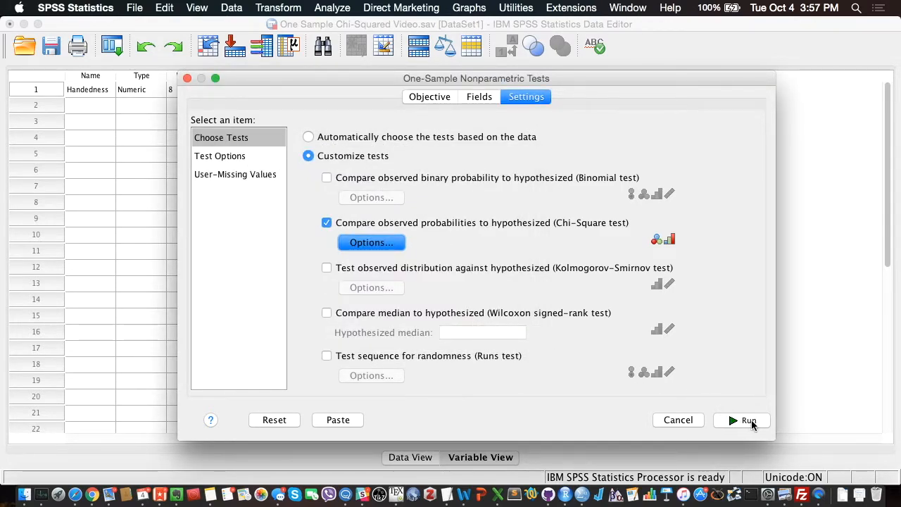
click(747, 421)
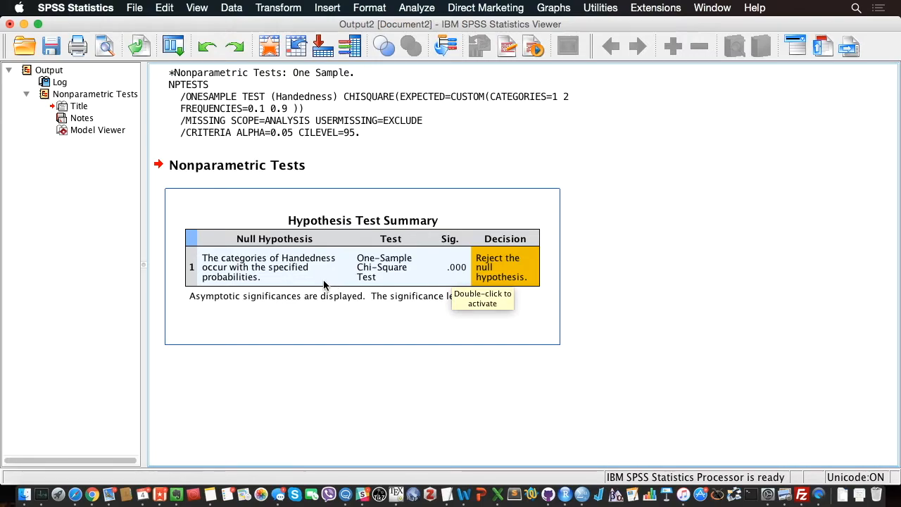
- Open the Hypothesis Test Summary in the Model Viewer and shift the viewer window sideways to make room beside the chi-square chart
double_click(376, 241)
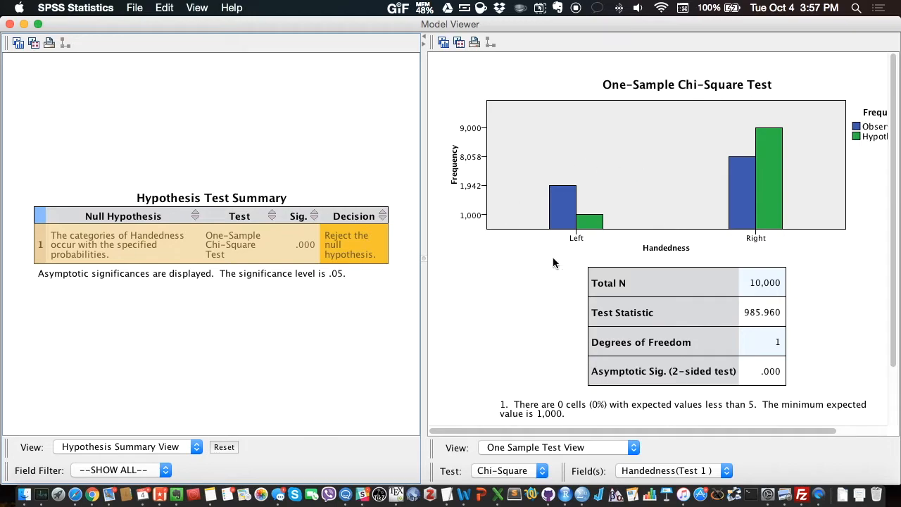
click(757, 25)
drag(757, 25, 575, 26)
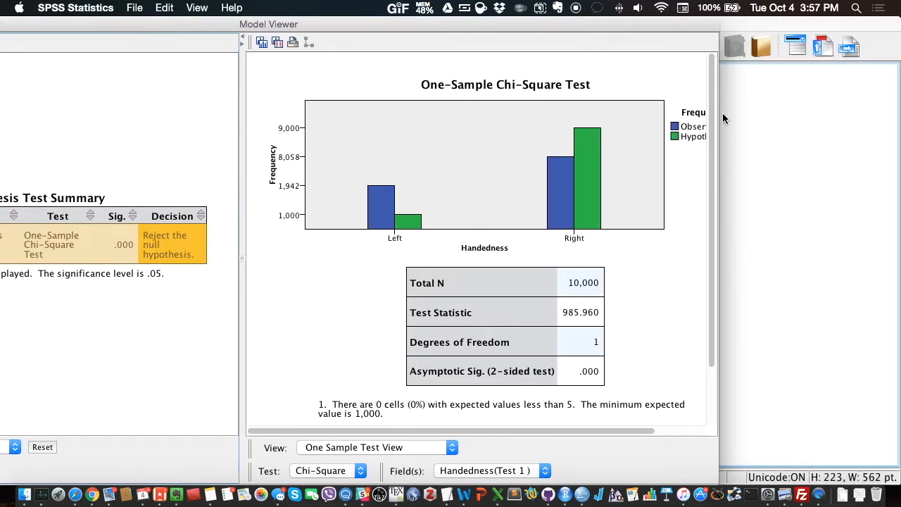